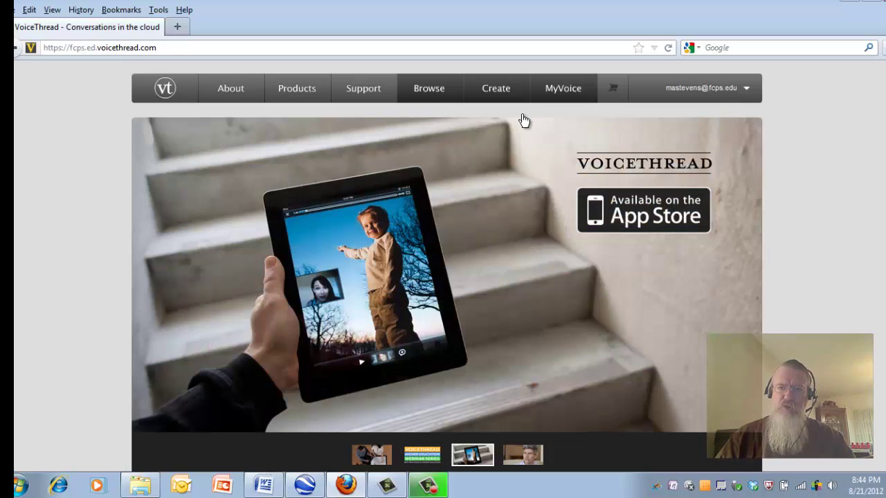
- Open the MyVoice collection and look through its VoiceThreads up to the fourth page
click(566, 91)
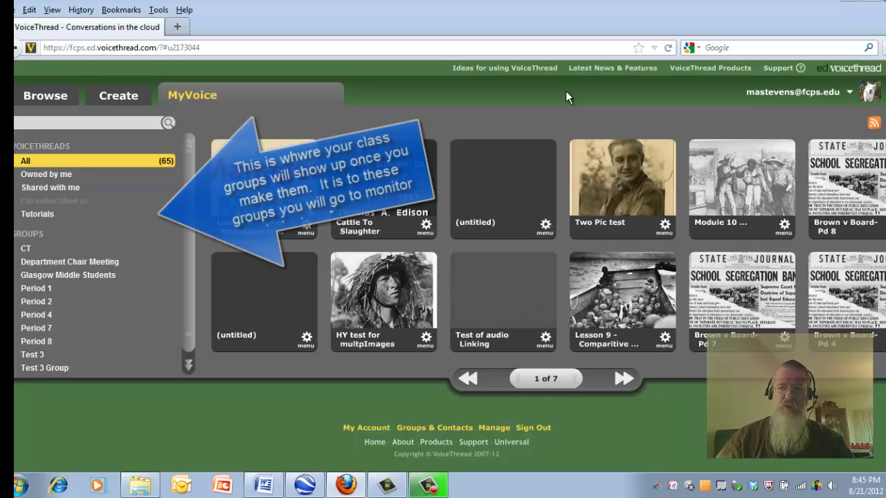
click(623, 379)
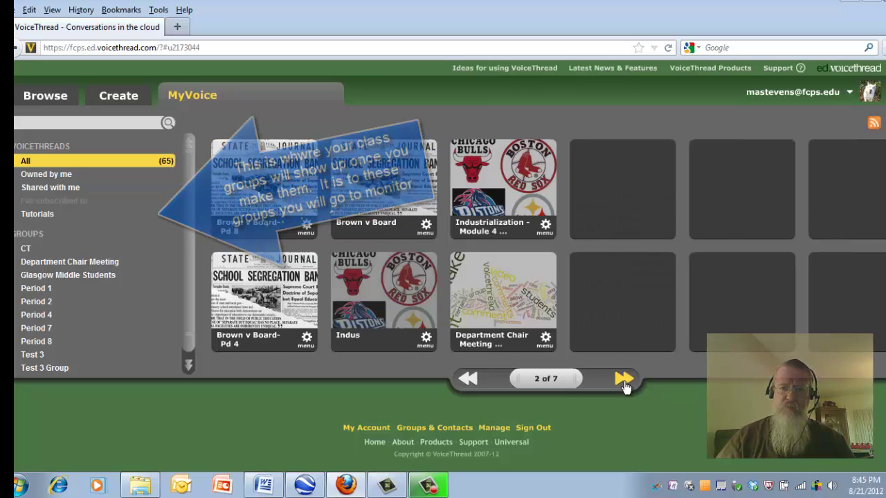
click(623, 380)
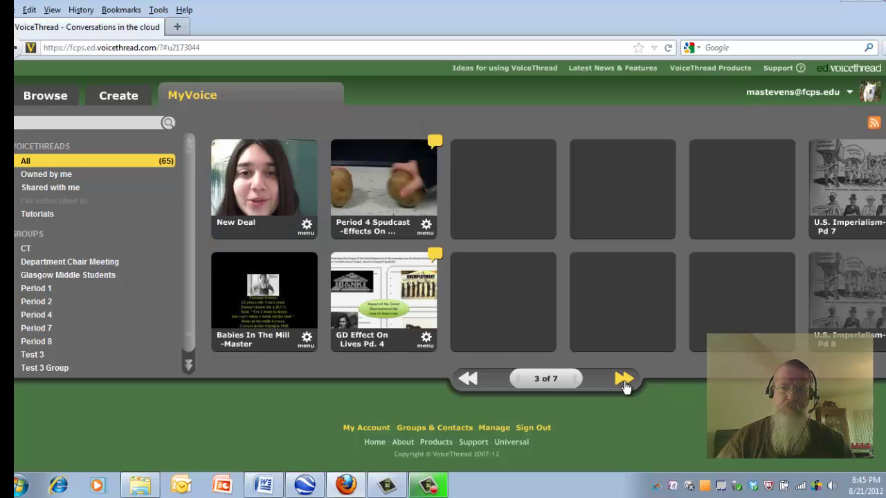
click(623, 381)
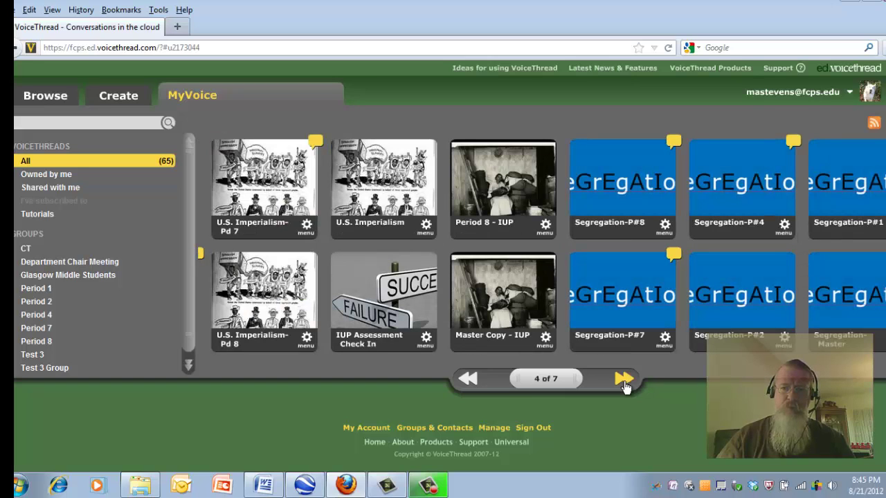
mouse_move(604, 196)
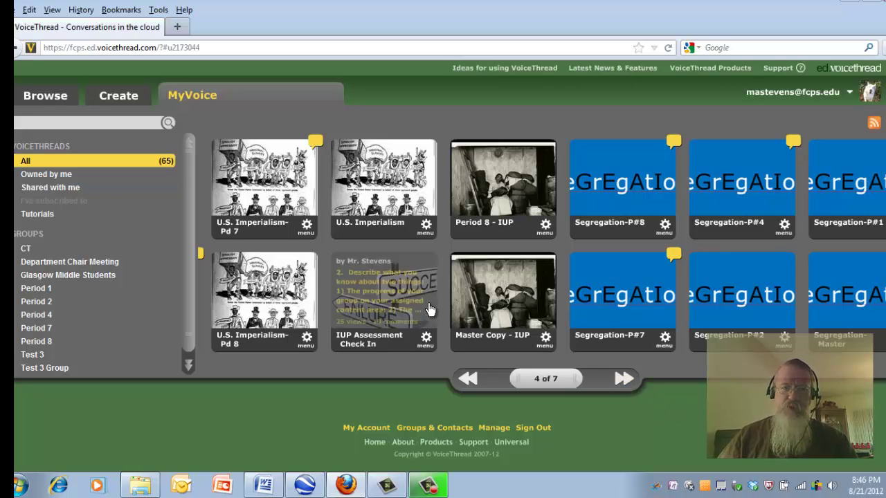
- Start creating a new VoiceThread and upload the image curly1.jpg from the computer's Desktop
click(121, 98)
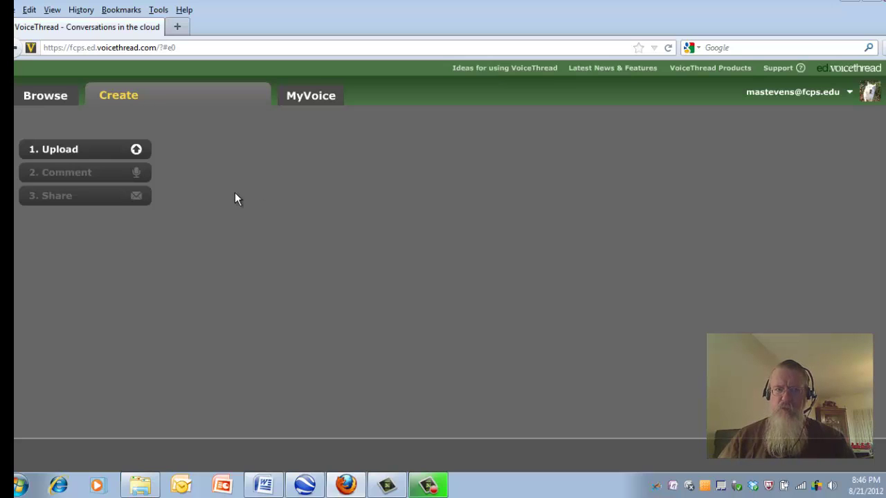
click(54, 152)
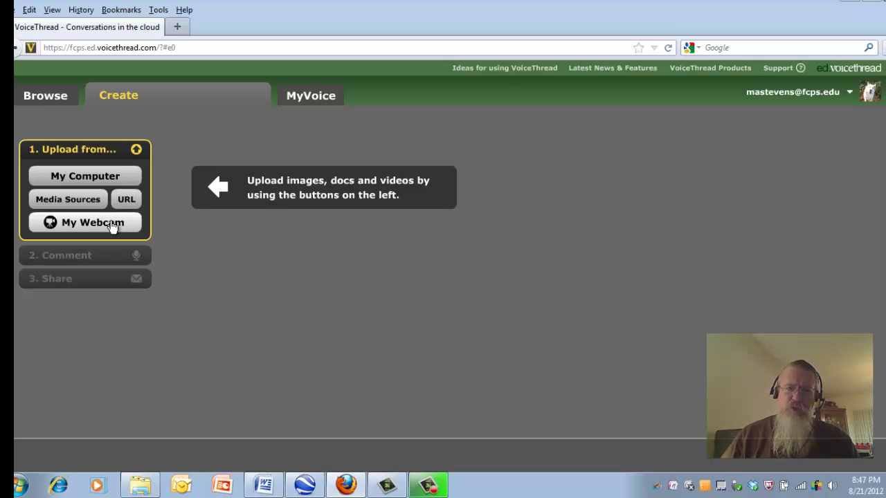
click(81, 177)
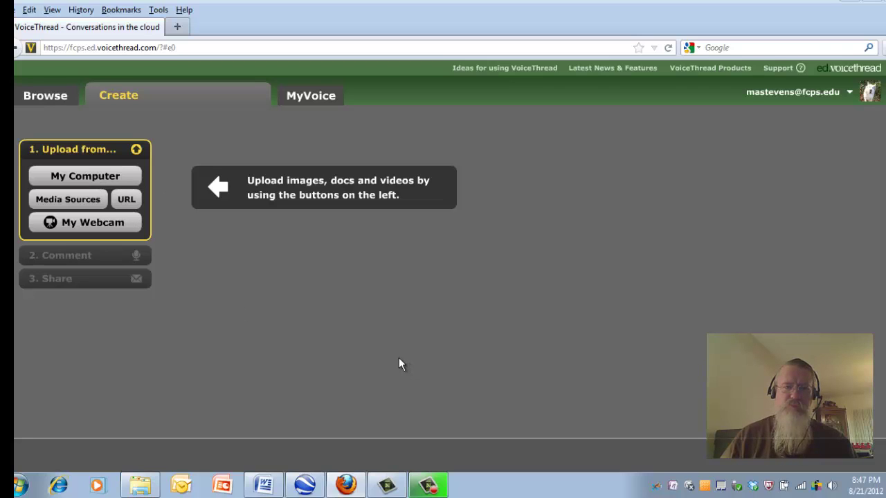
click(96, 181)
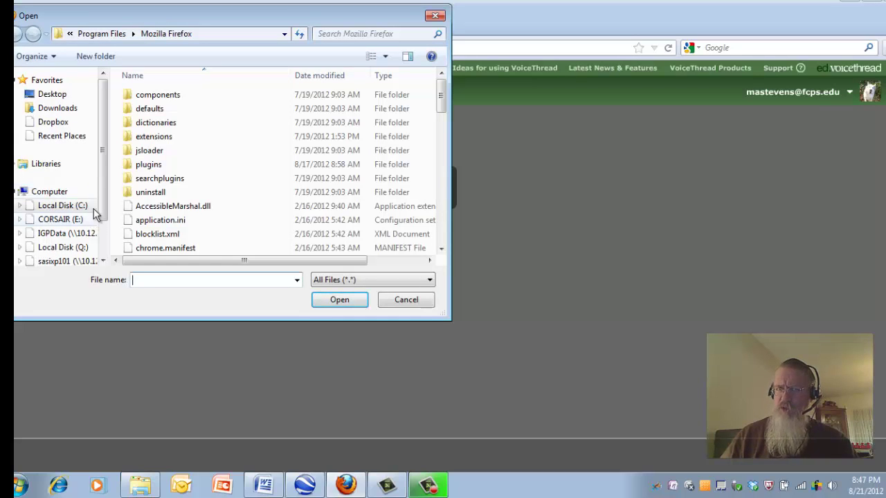
click(53, 94)
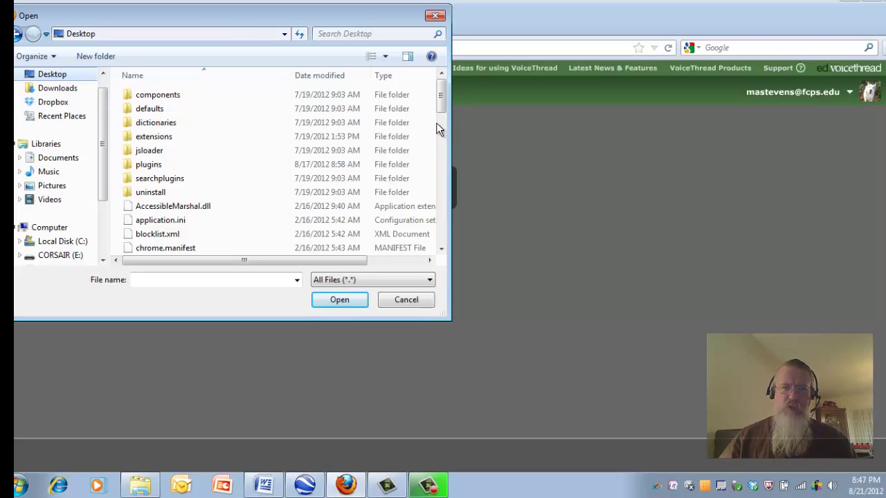
click(284, 33)
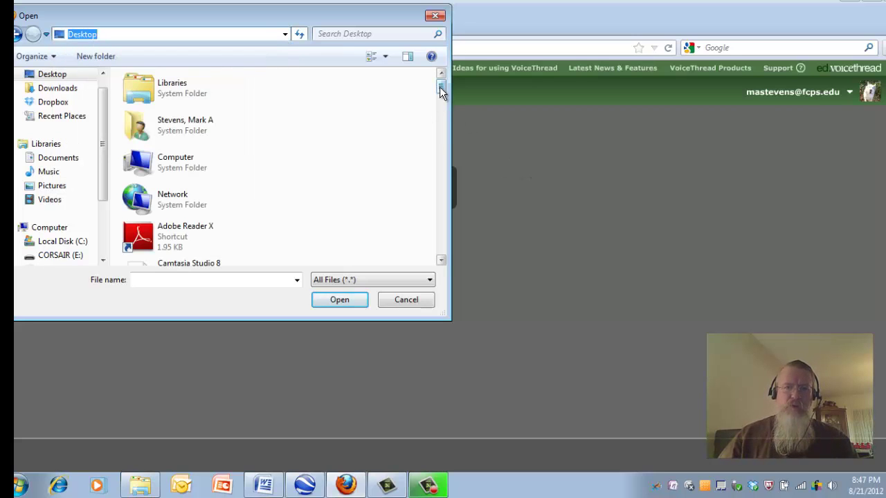
drag(440, 87, 438, 188)
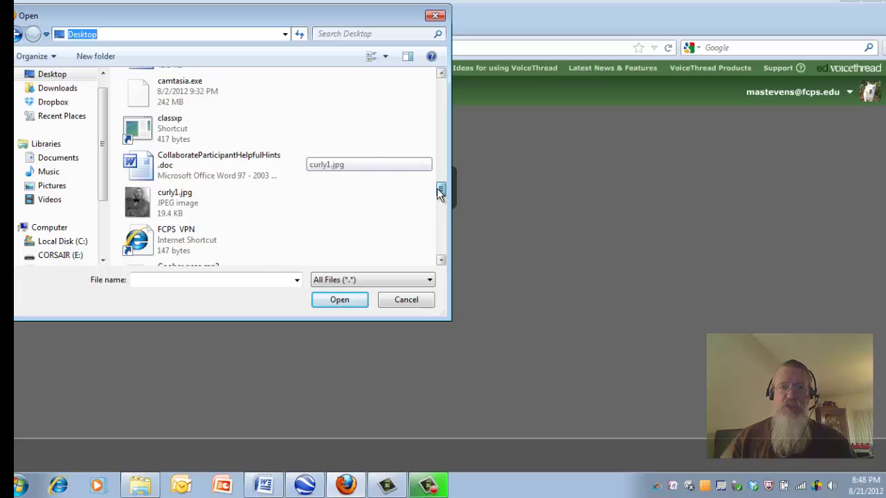
double_click(137, 205)
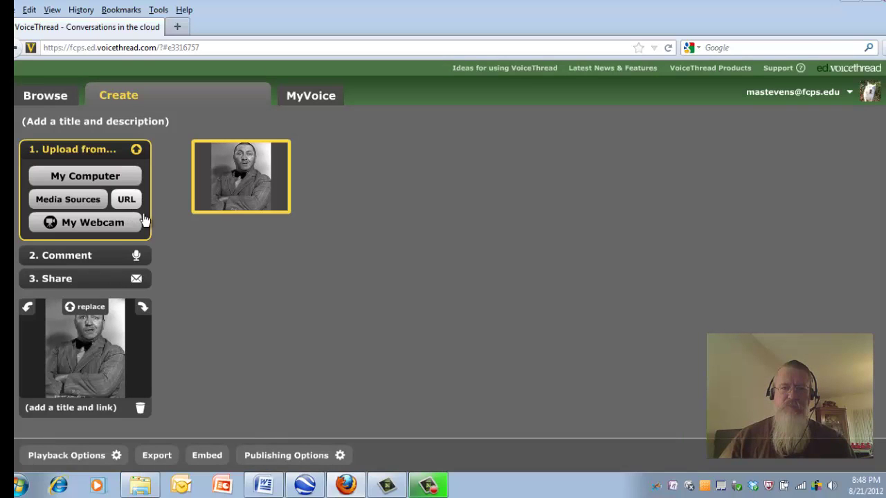
- Title the new VoiceThread "Inservice Demo" and save its description details
click(116, 124)
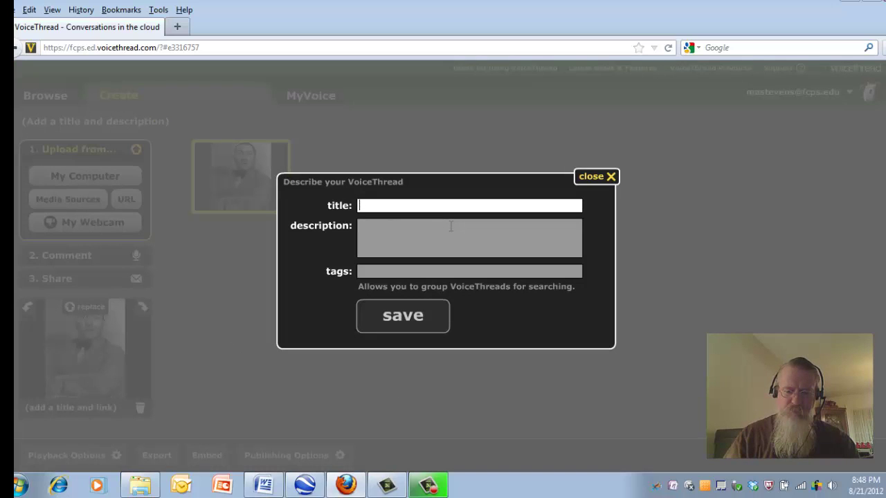
text(Ins)
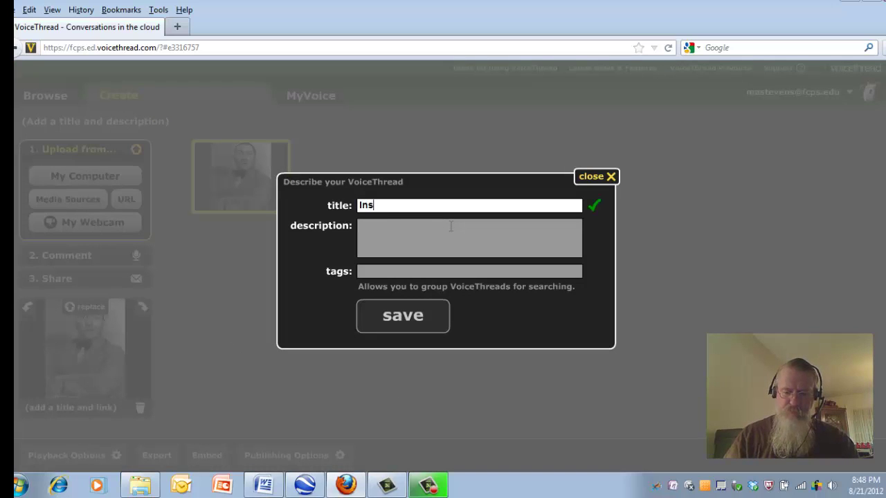
text(ervice)
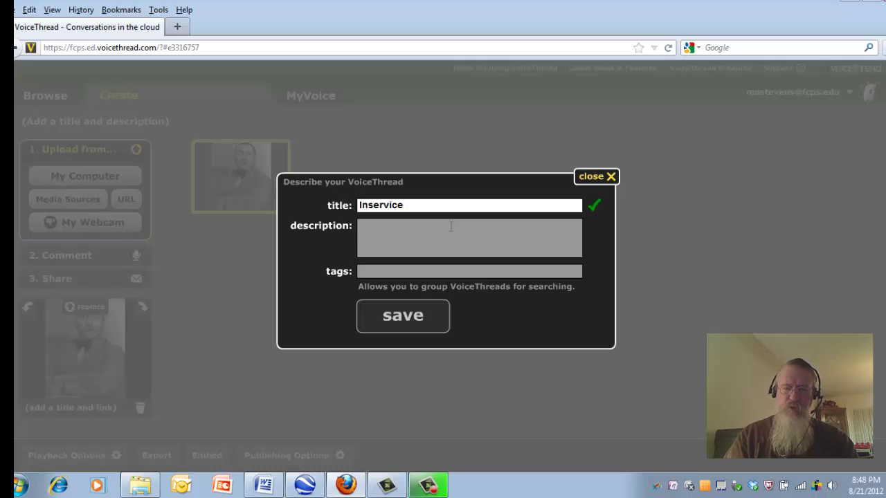
text( Demo)
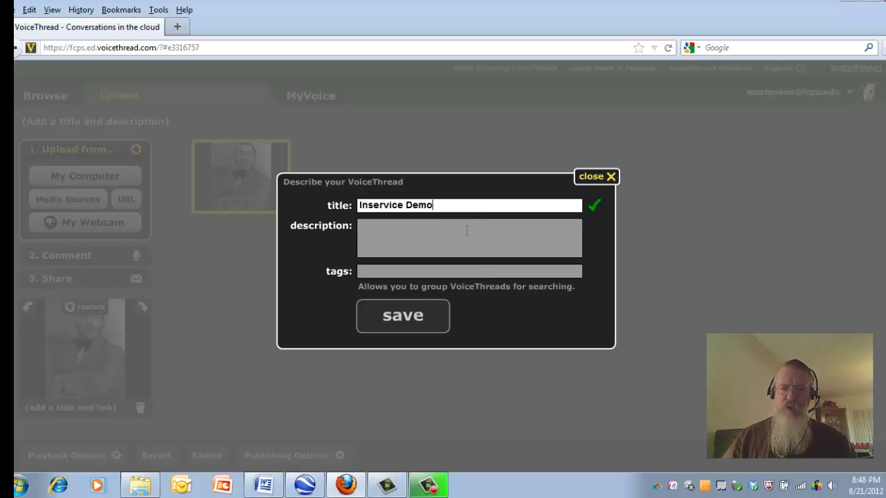
click(405, 322)
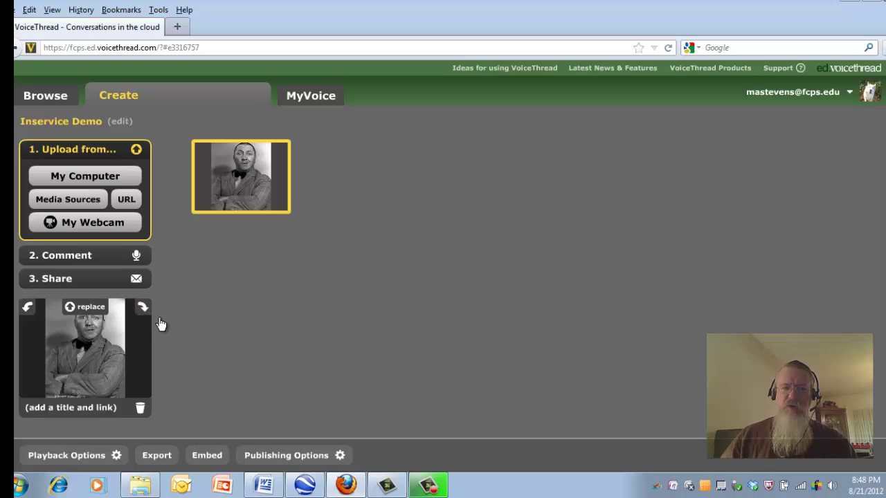
- Save a text comment on the picture: "What does this picture demonstrate about entertainment during the Great depression/New Deal and WW II time?"
click(81, 259)
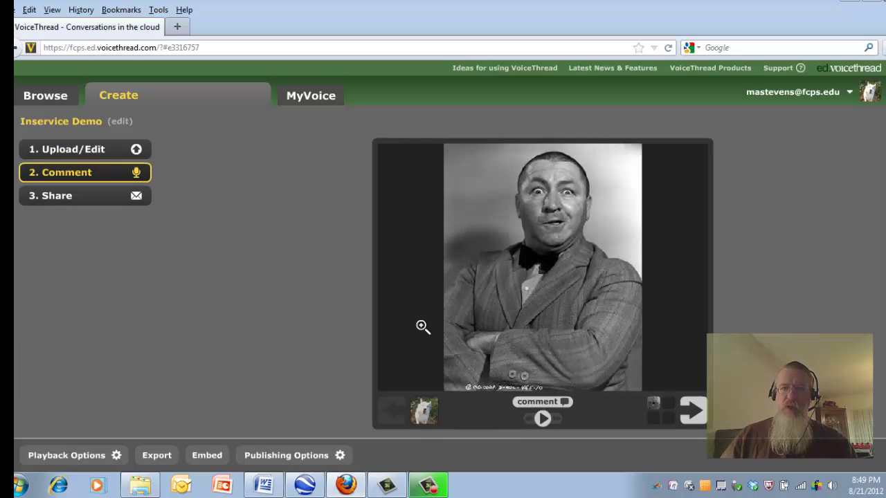
click(544, 408)
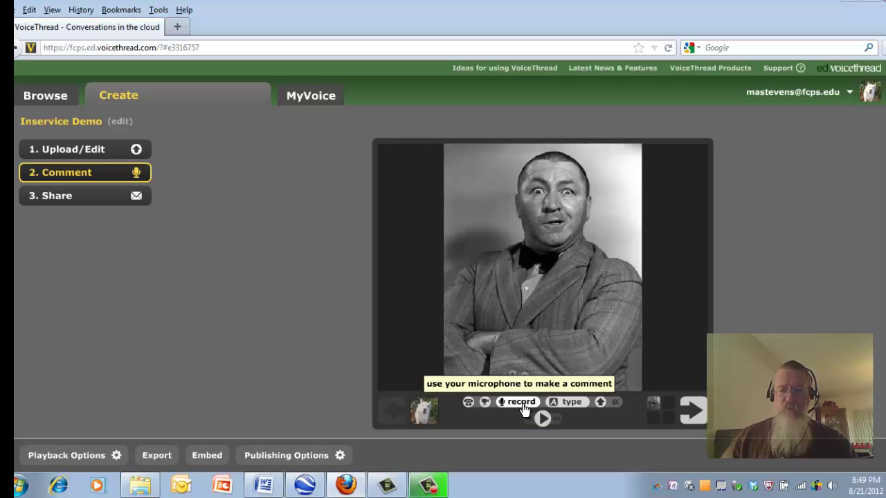
click(567, 403)
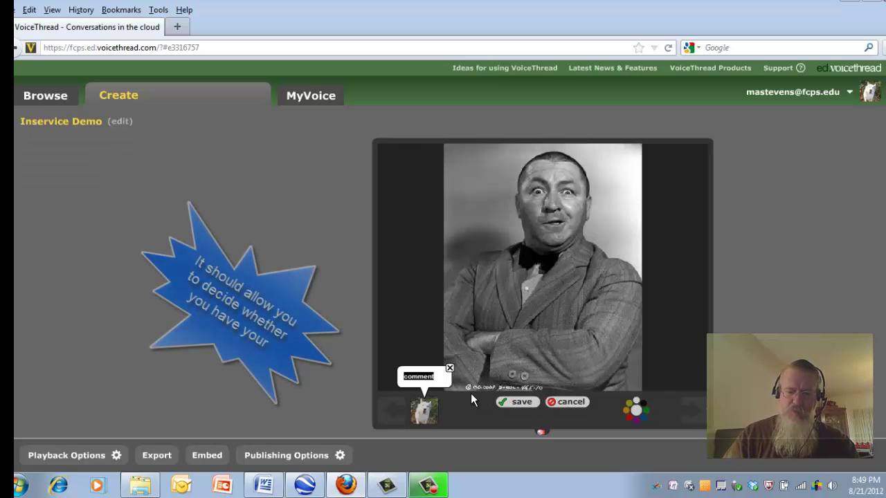
text(What)
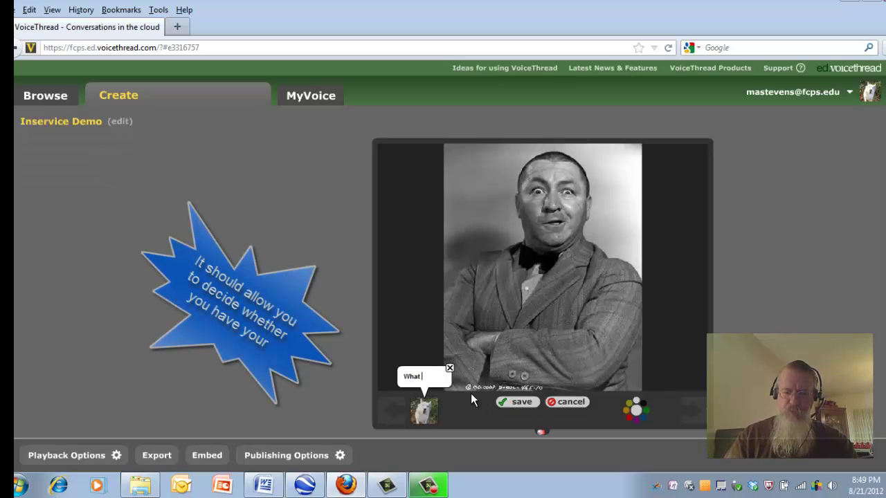
text( does this)
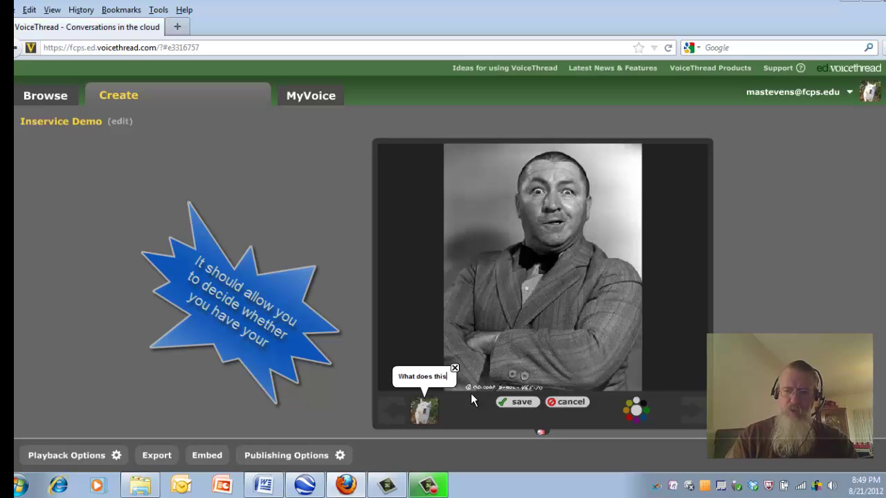
text( pic)
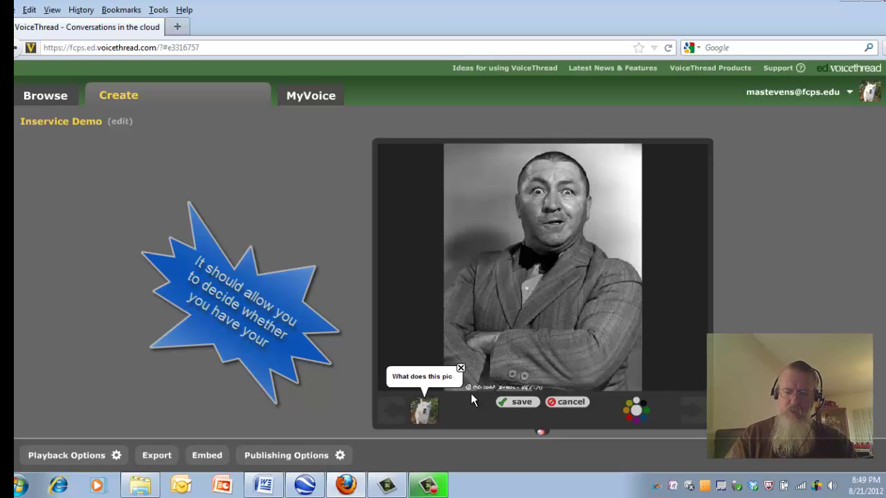
text(ture sh)
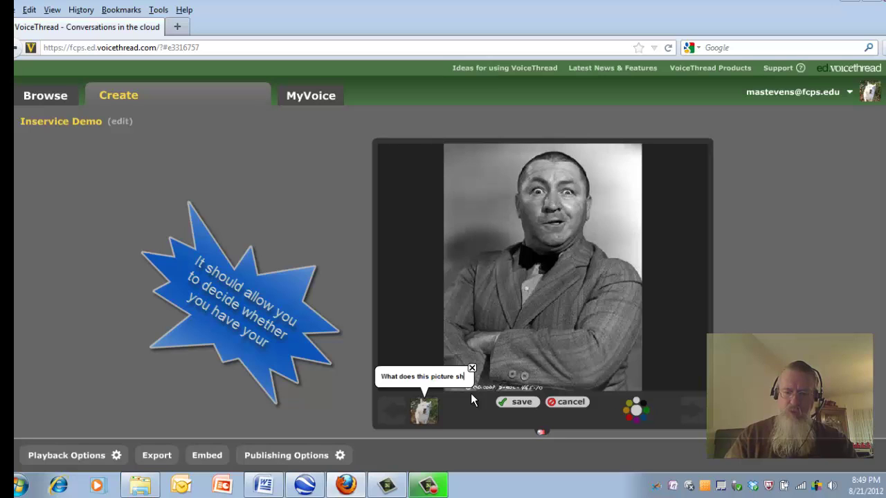
key(BackSpace)
key(BackSpace)
text(dem)
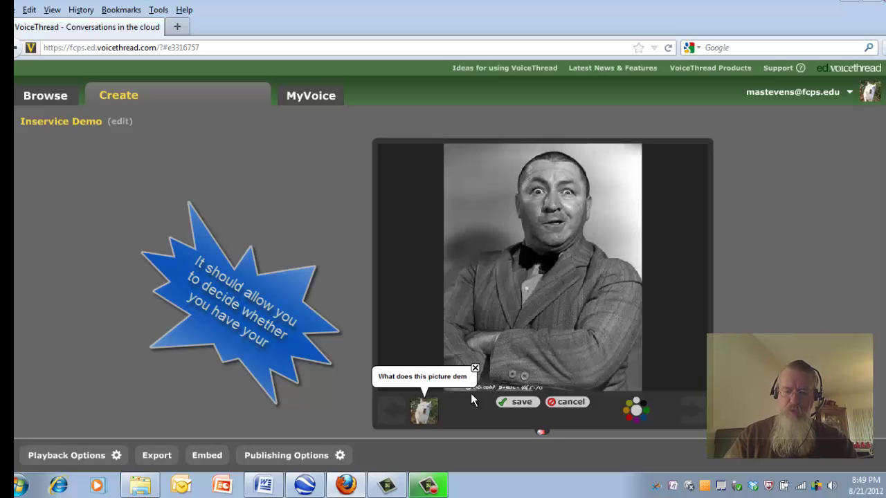
text(onstrate abo)
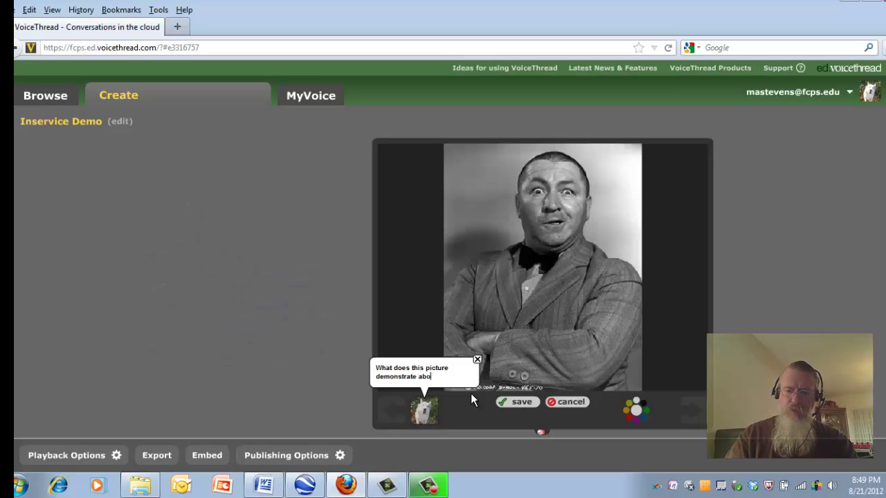
text(ut)
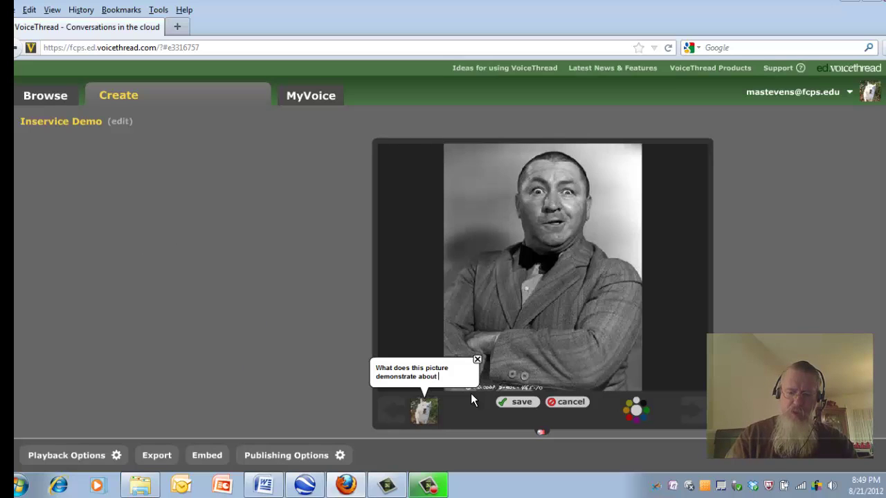
text( entertai)
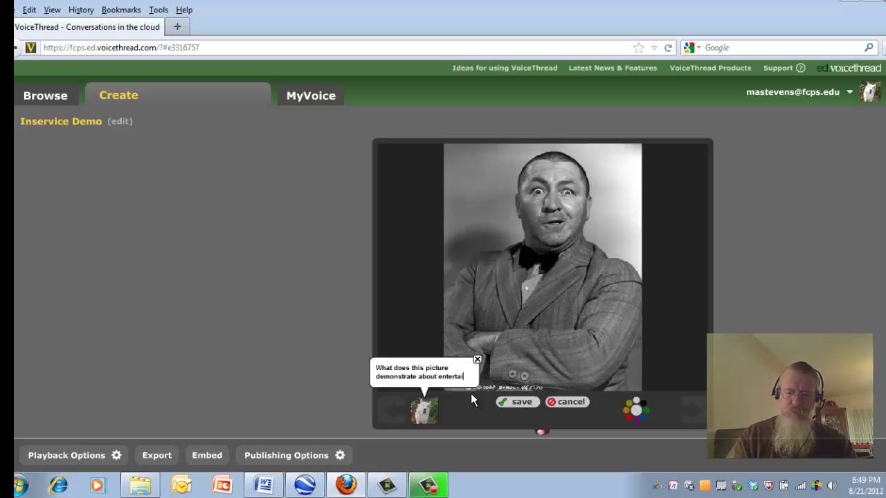
text(nment)
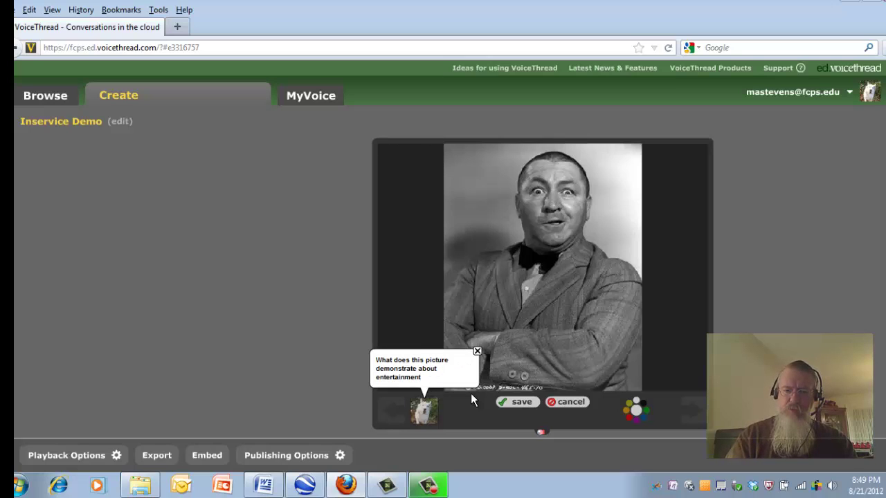
text( during the)
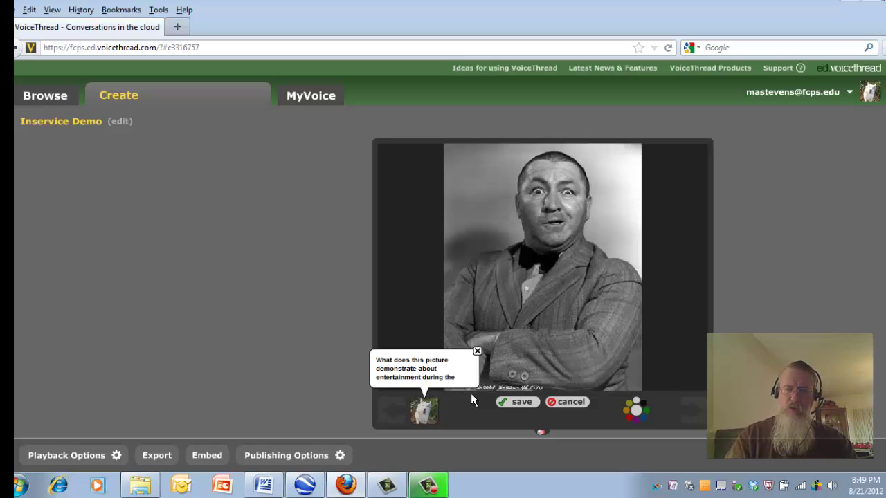
text( G)
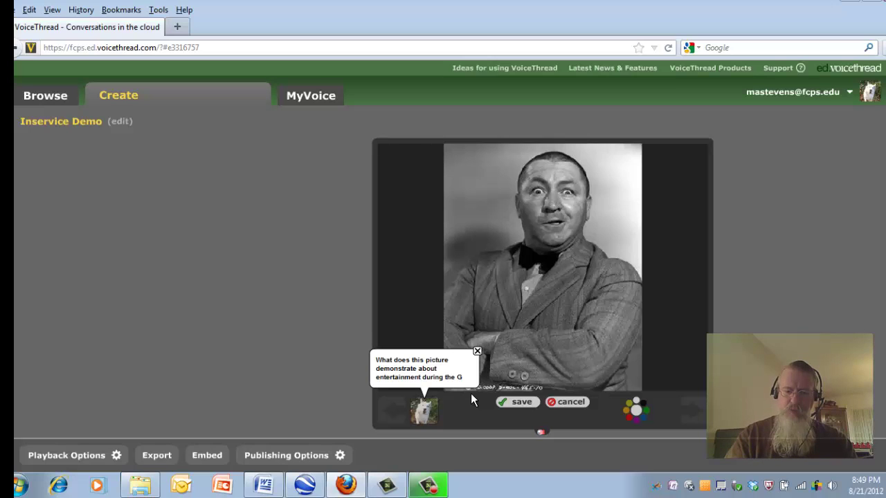
text(reat depre)
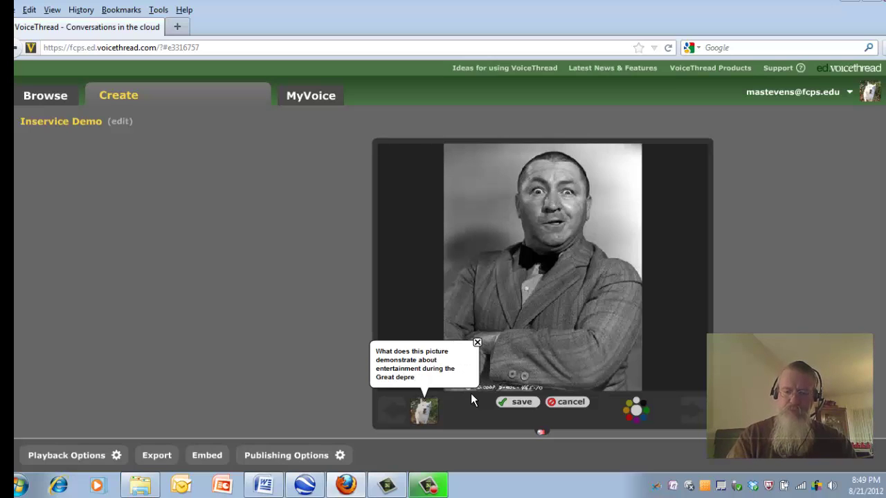
text(ssion)
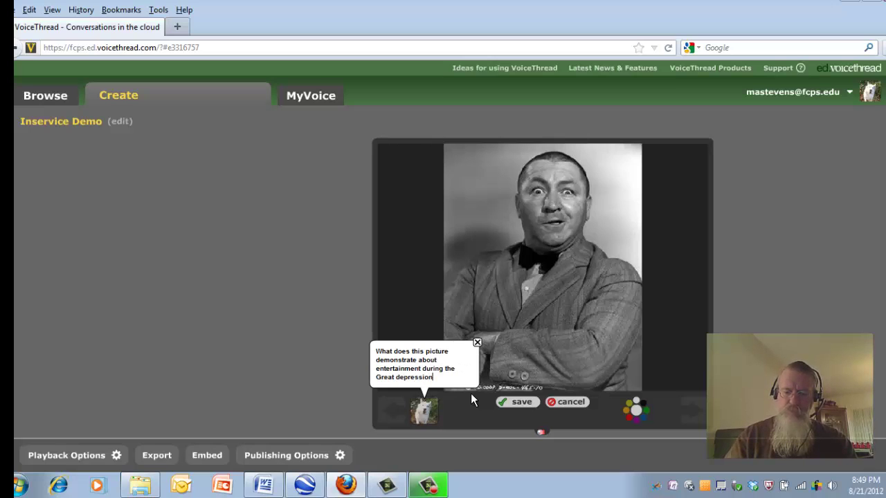
text(/New Deal)
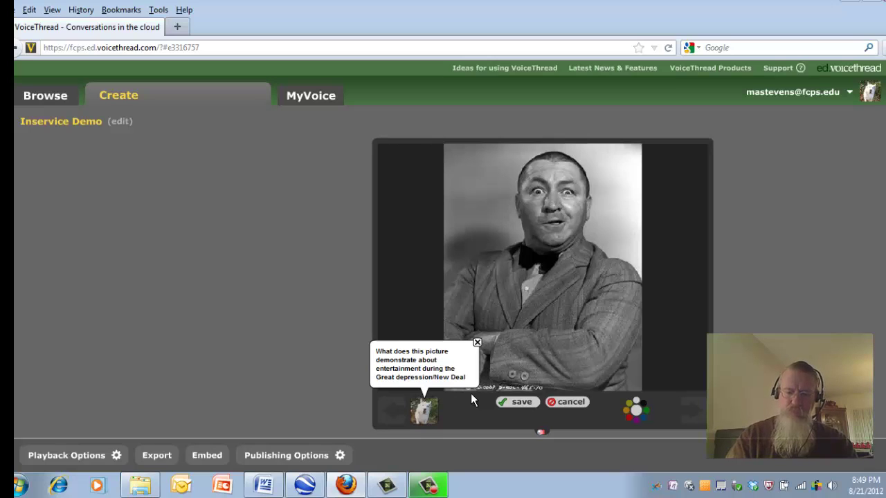
text( and)
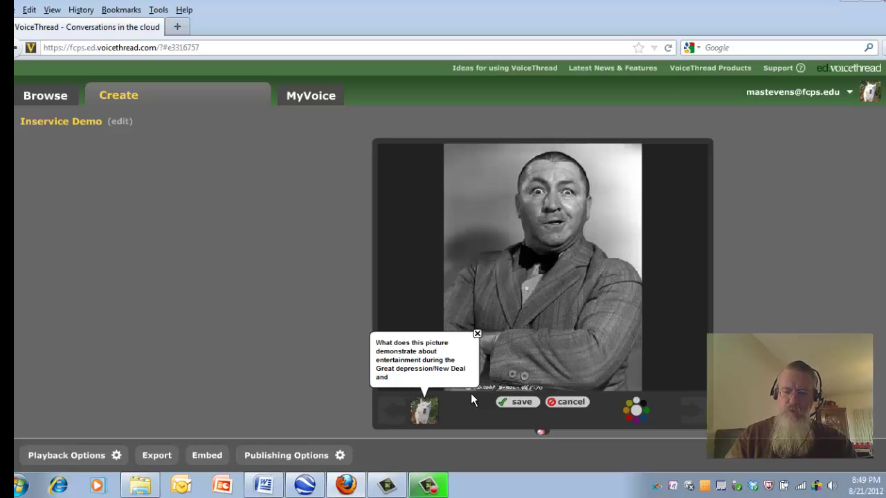
text( WW)
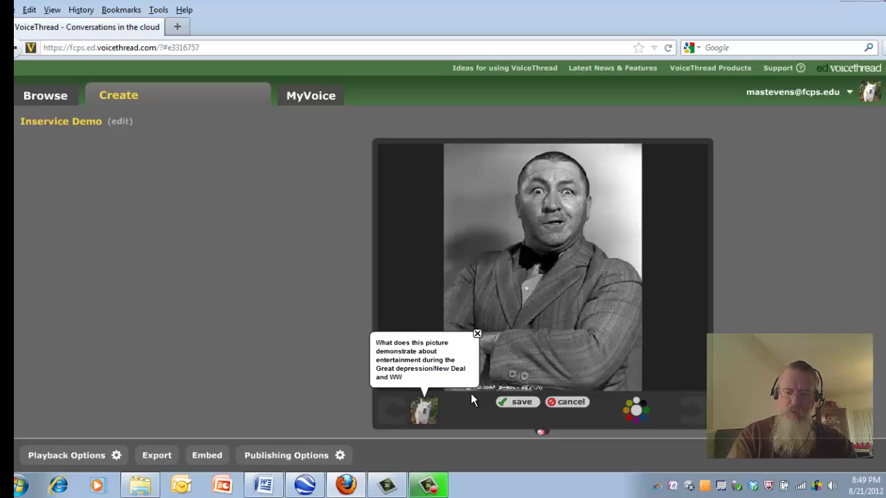
text( II time?)
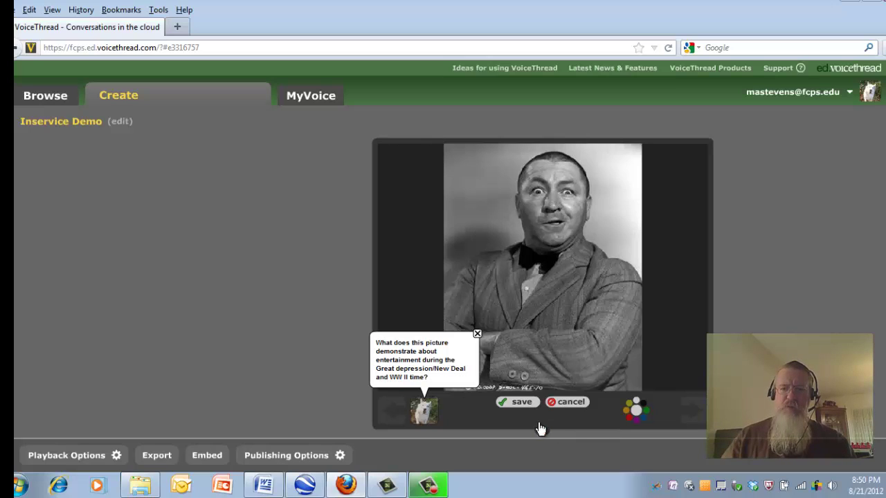
click(511, 403)
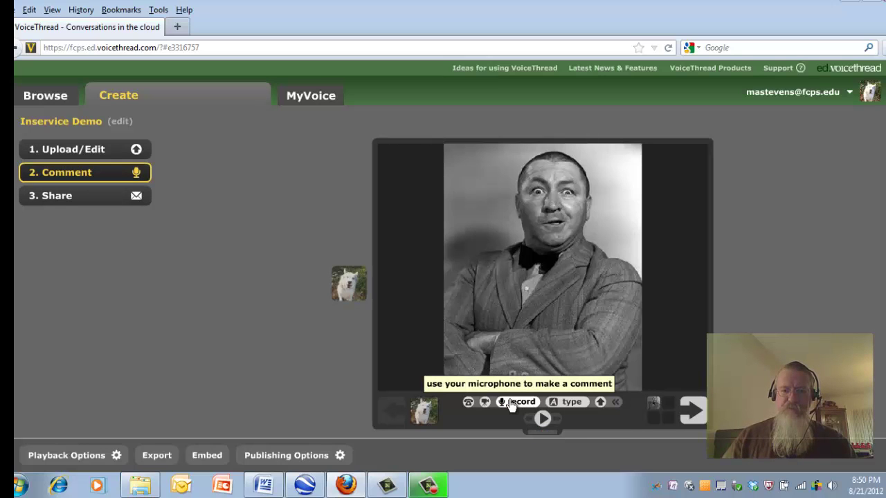
- Set the publishing options to allow anyone to view and comment, leaving comment moderation off, and save them
click(340, 456)
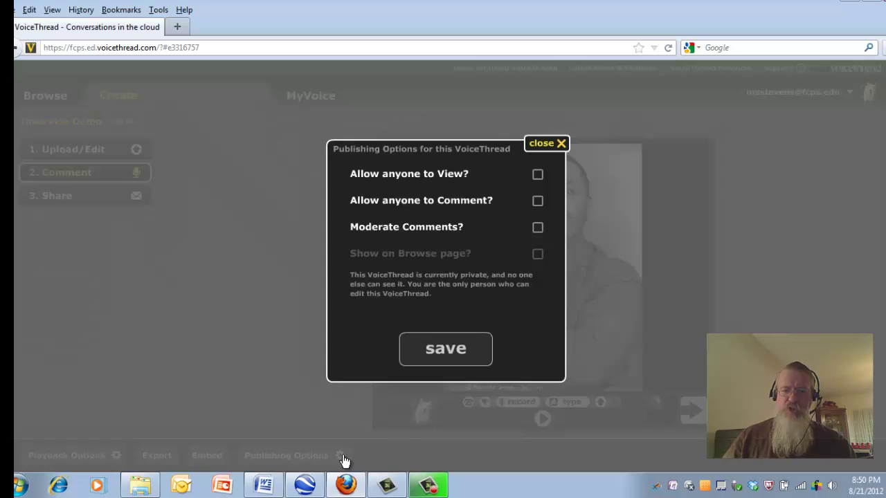
click(538, 175)
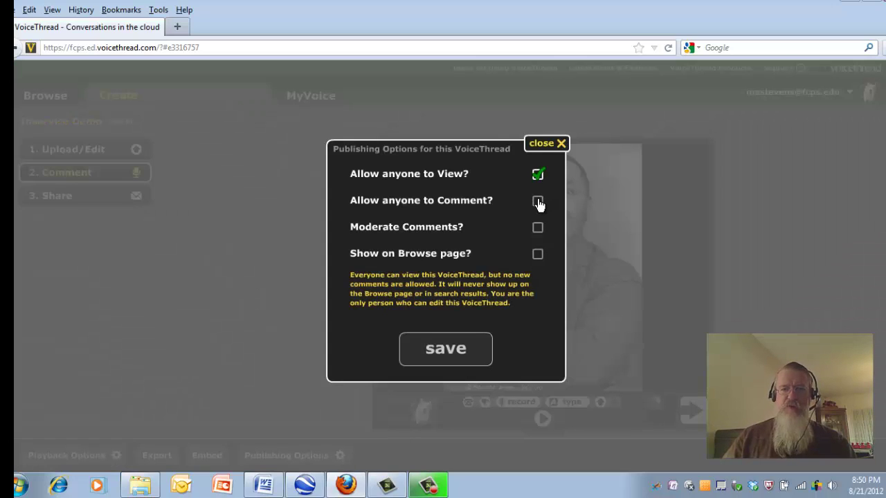
click(538, 202)
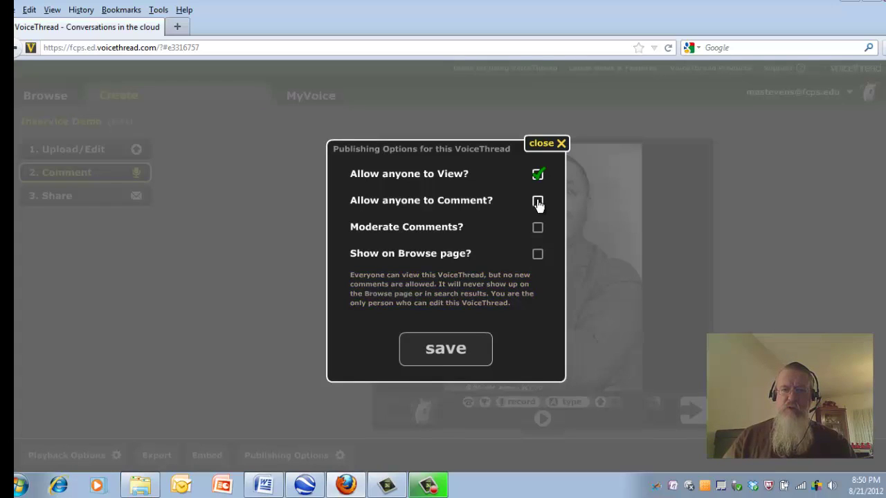
click(538, 228)
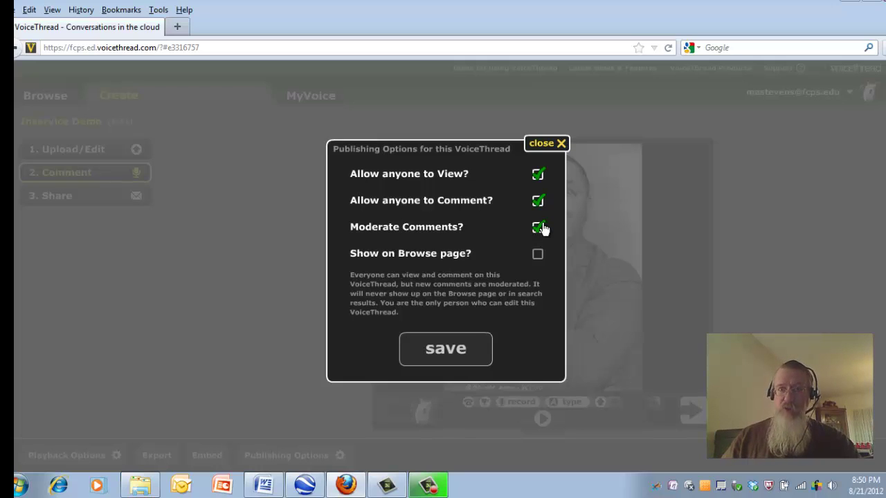
click(539, 228)
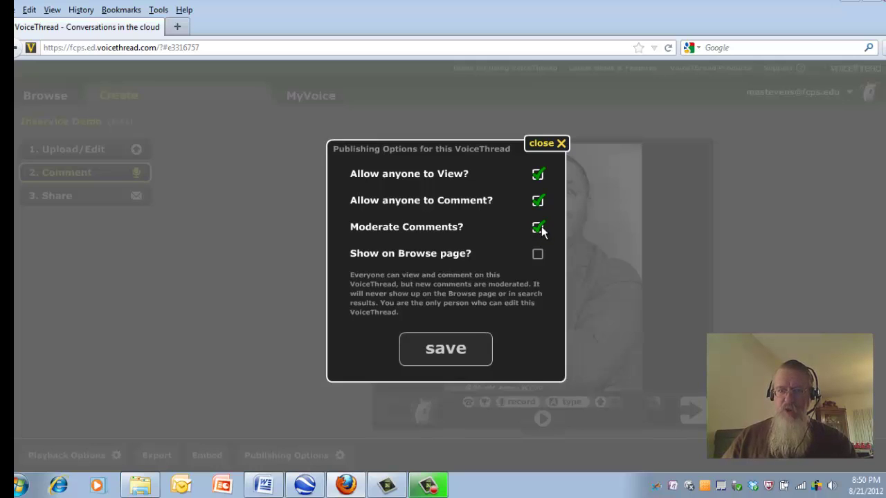
click(437, 356)
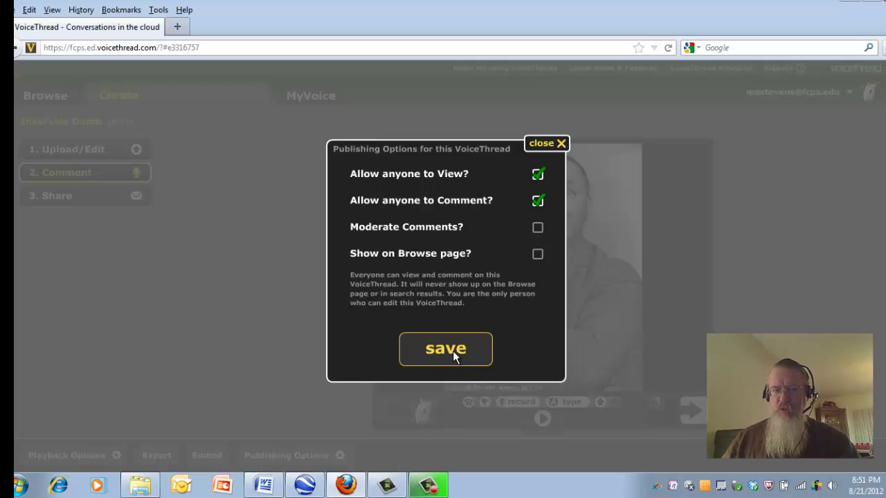
click(453, 351)
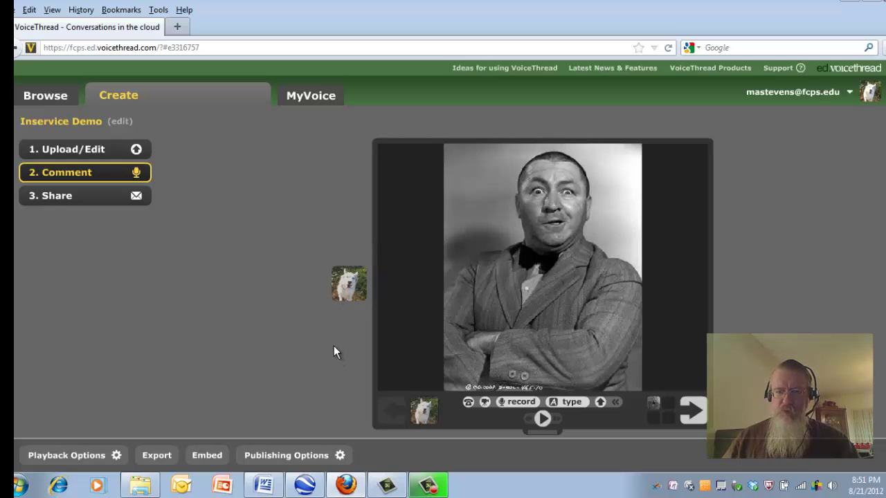
- Look at the embed code and share link for this VoiceThread, and close them without copying
click(229, 463)
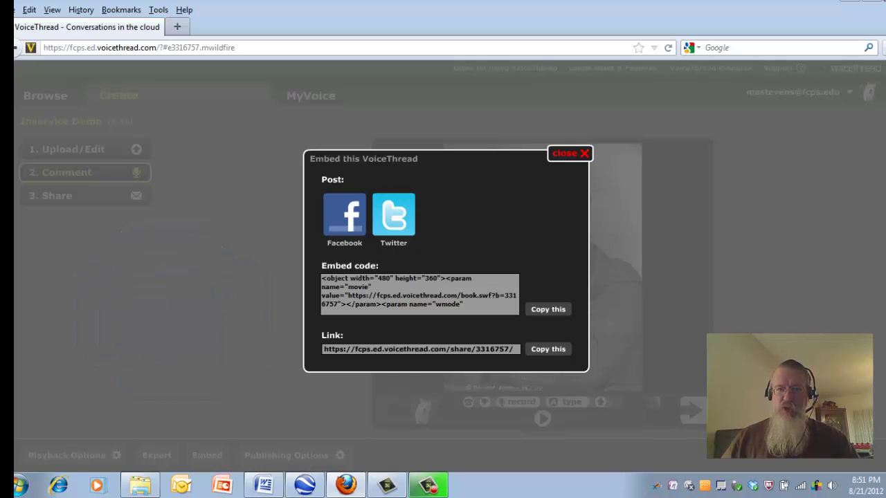
click(585, 153)
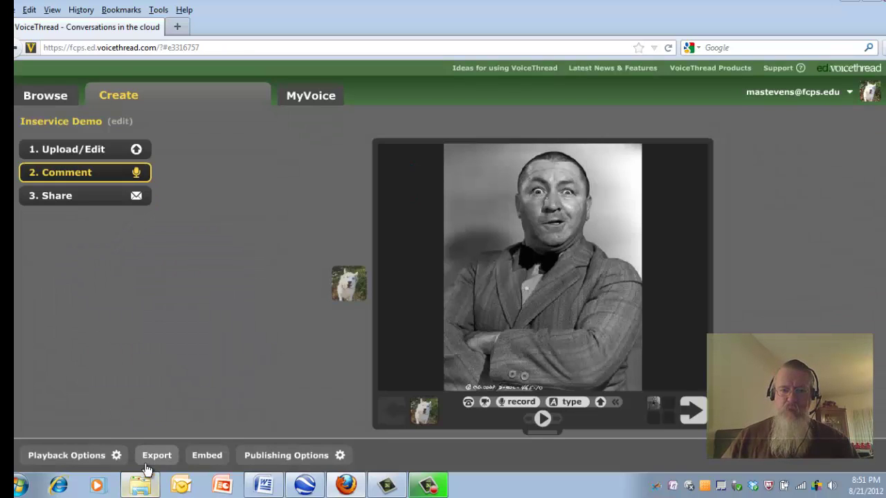
- Turn off starting playback when opened, set the wait before turning the slide to 8 seconds, and save the playback options
click(103, 460)
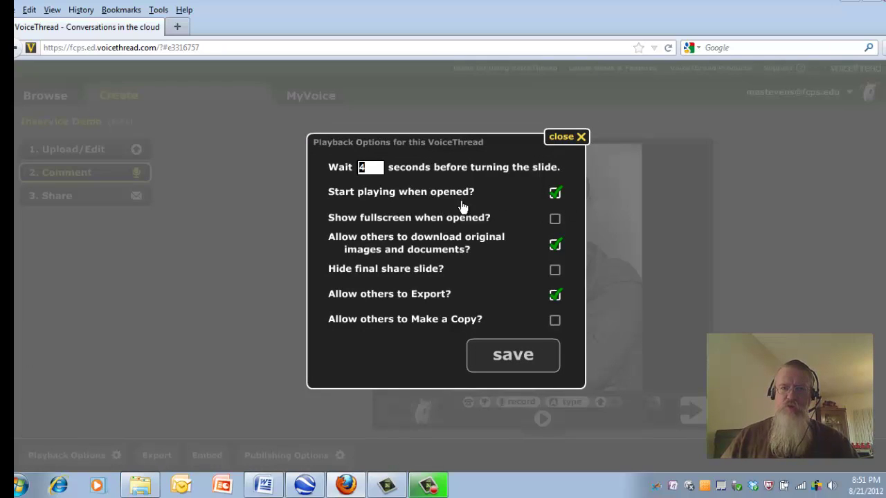
click(556, 195)
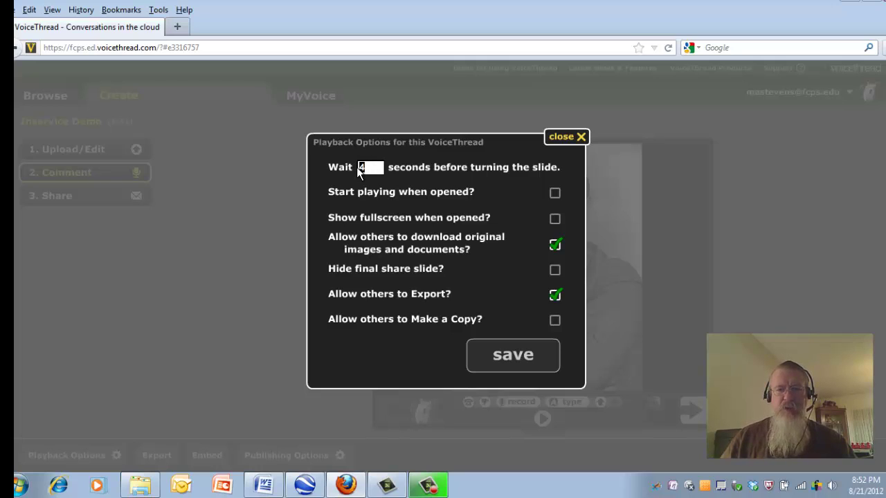
text(8)
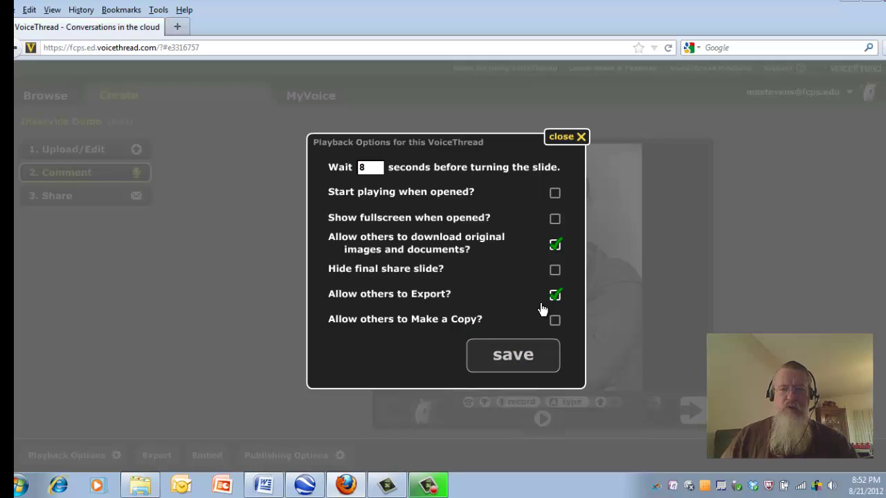
click(532, 361)
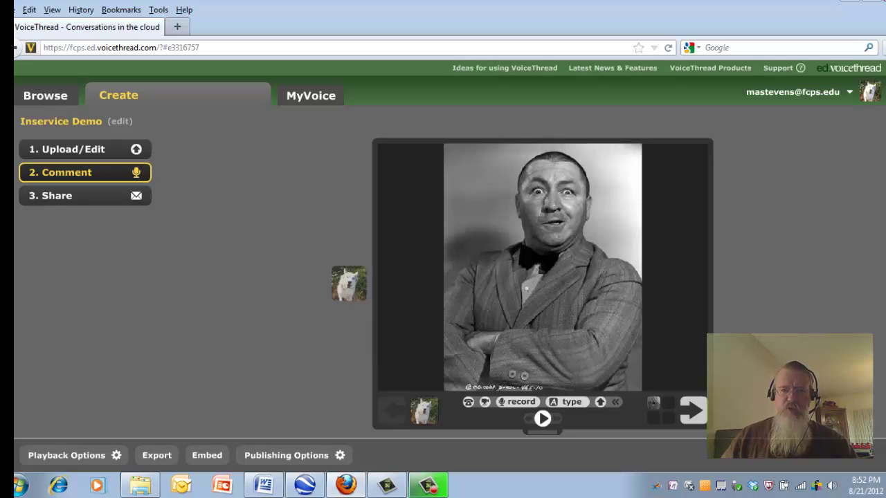
- Play the VoiceThread through to its final share slide
click(543, 418)
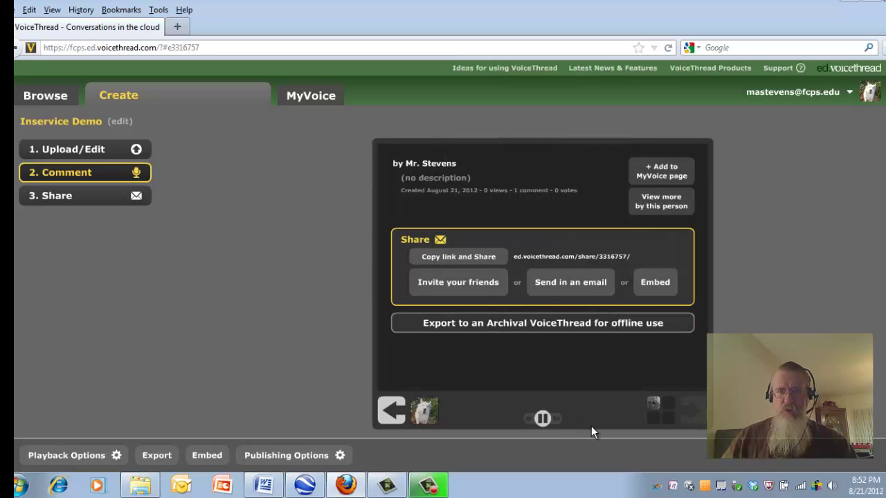
- Return from the final share slide to the picture slide and pause the playback there
click(386, 418)
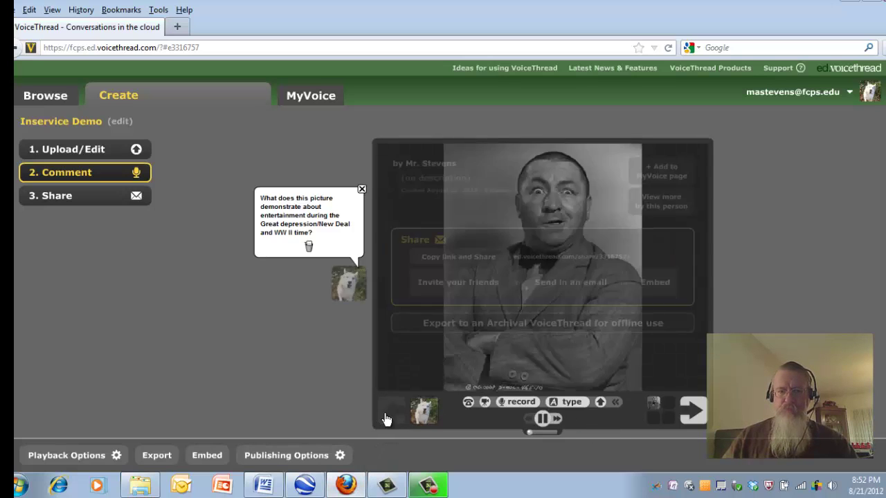
click(542, 419)
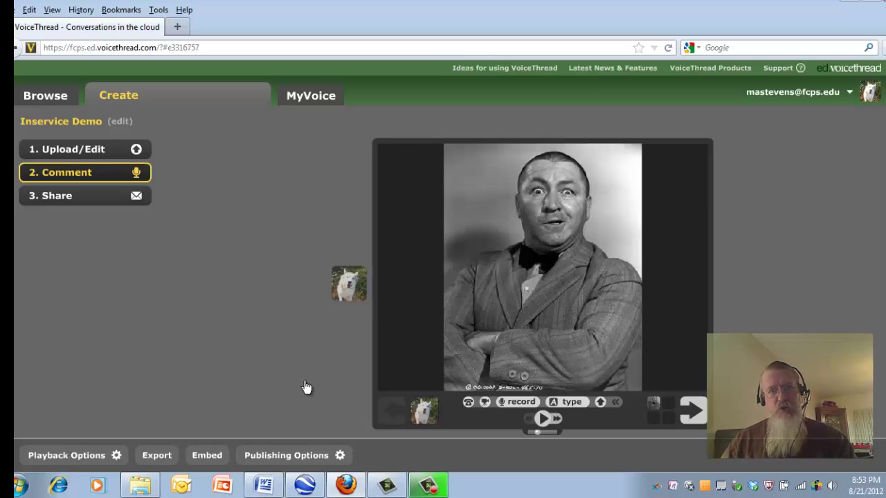
- Demonstrate sharing this VoiceThread by granting the Period 1 group view and comment permissions, and withdraw both
click(60, 196)
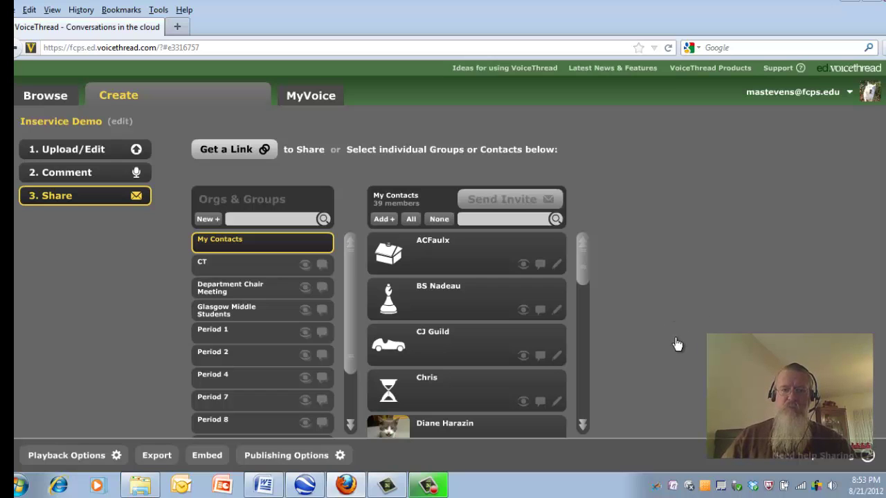
click(305, 337)
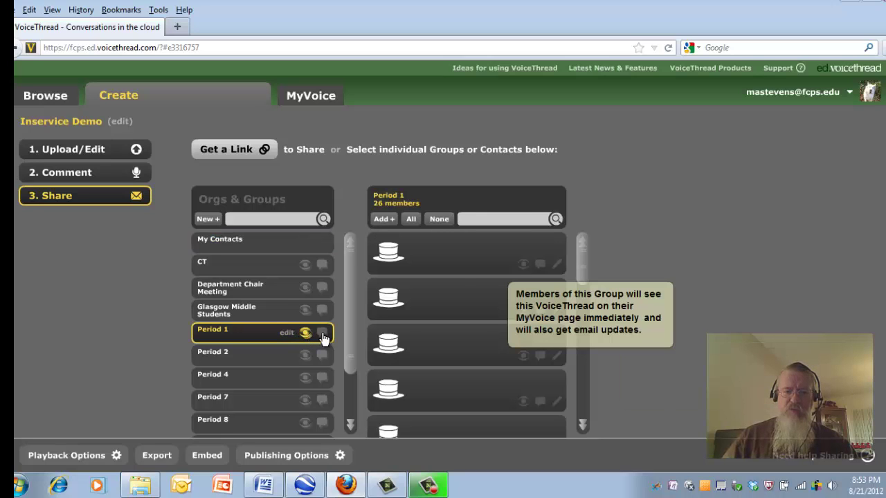
click(323, 336)
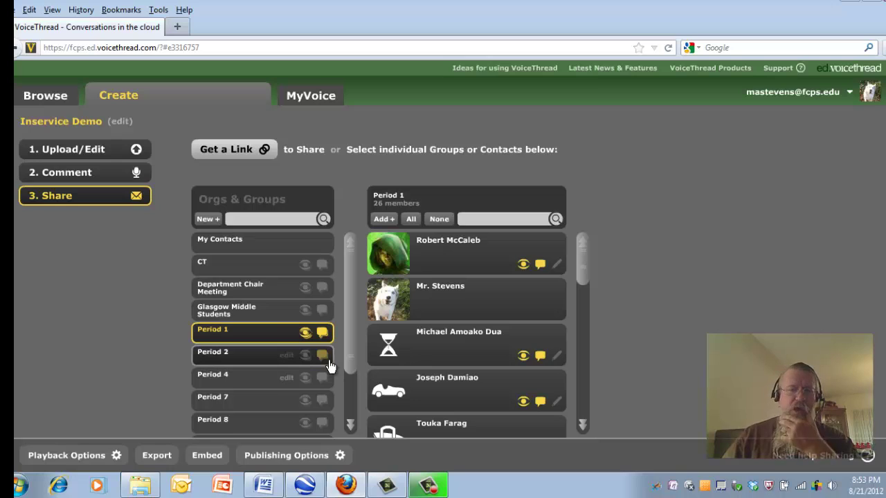
click(323, 336)
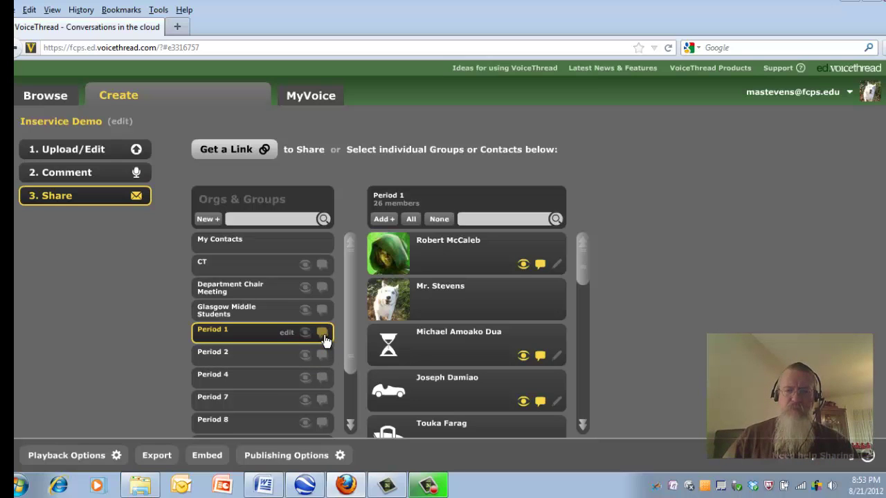
click(306, 338)
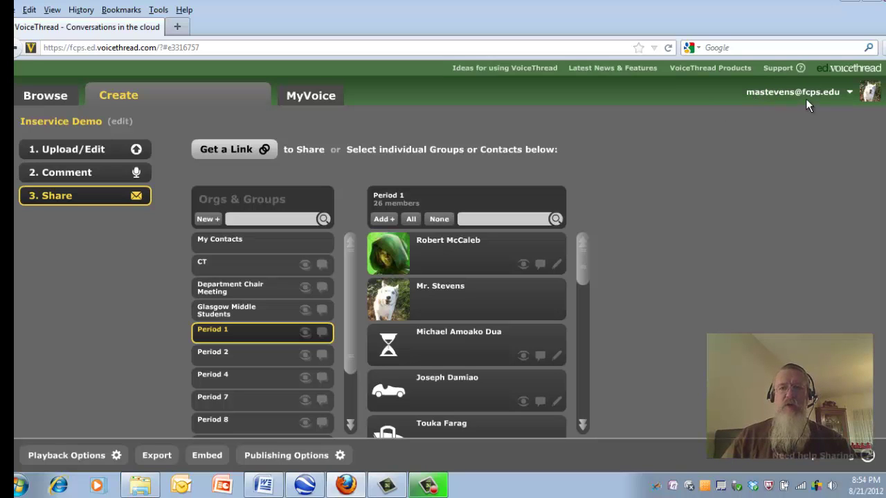
- Open the VoiceThread Manager from the account options and sign in with the account password
click(850, 97)
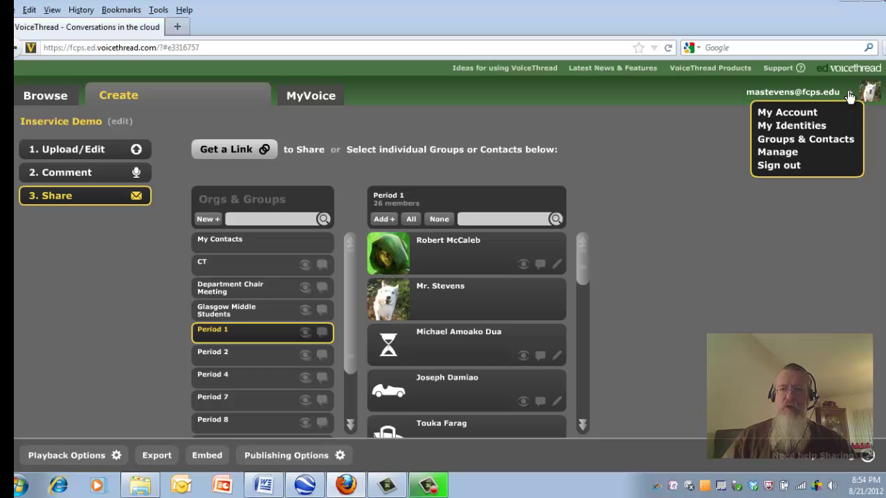
click(791, 153)
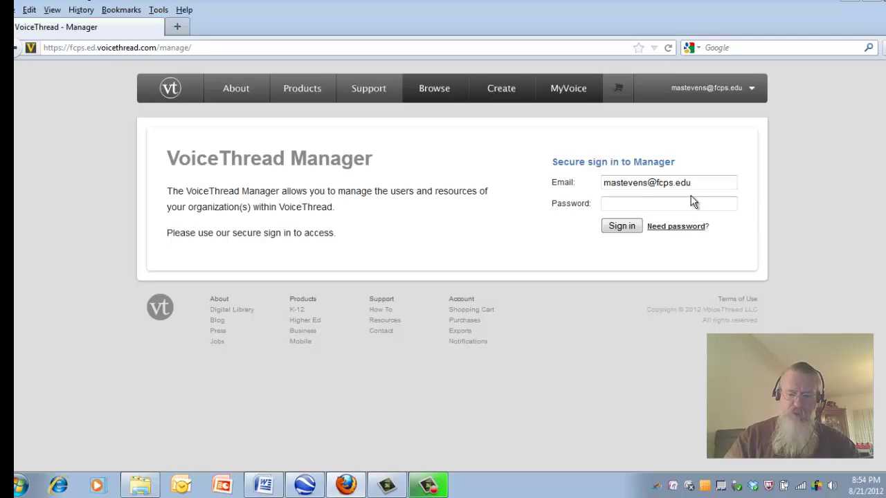
text(•••••••••••)
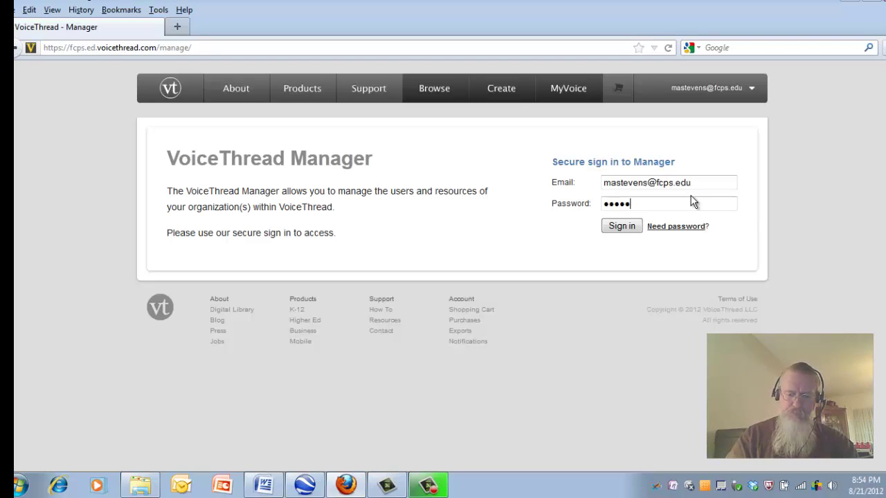
text(••••••••)
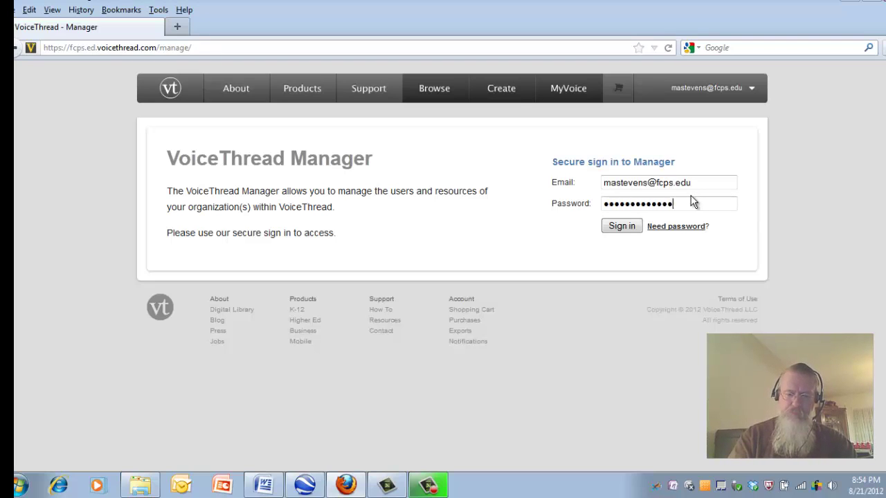
click(633, 233)
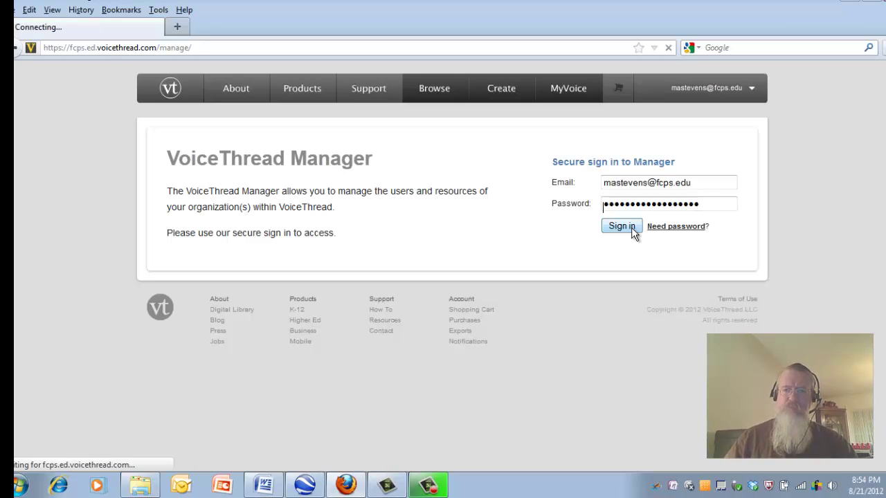